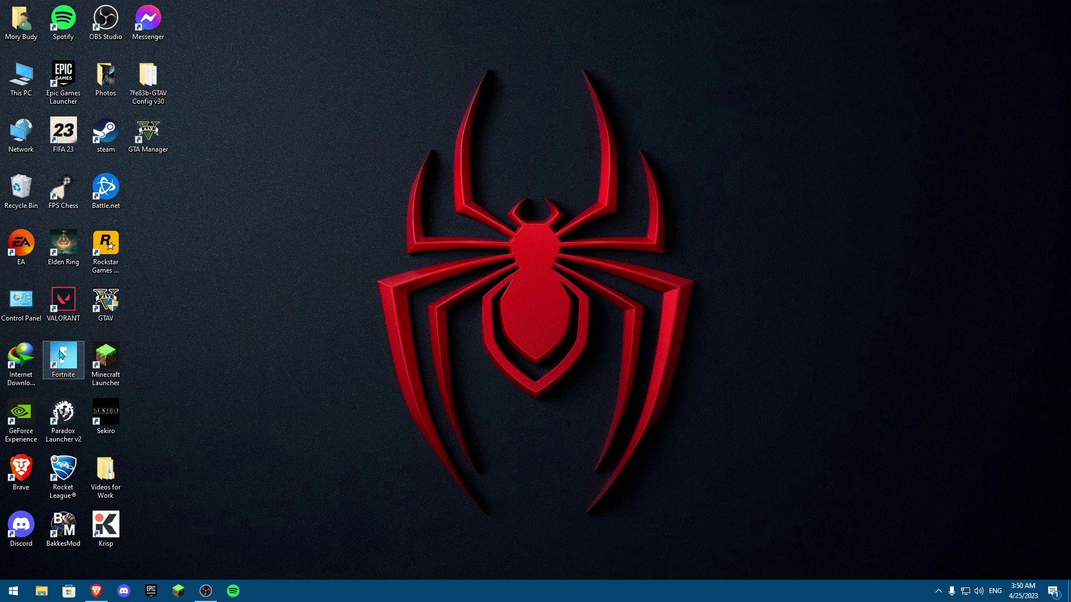
Check Grand Theft Auto V's Manage options in the Epic Games Launcher library, then close them.
{"action": "double_click", "coordinate": [75, 88]}
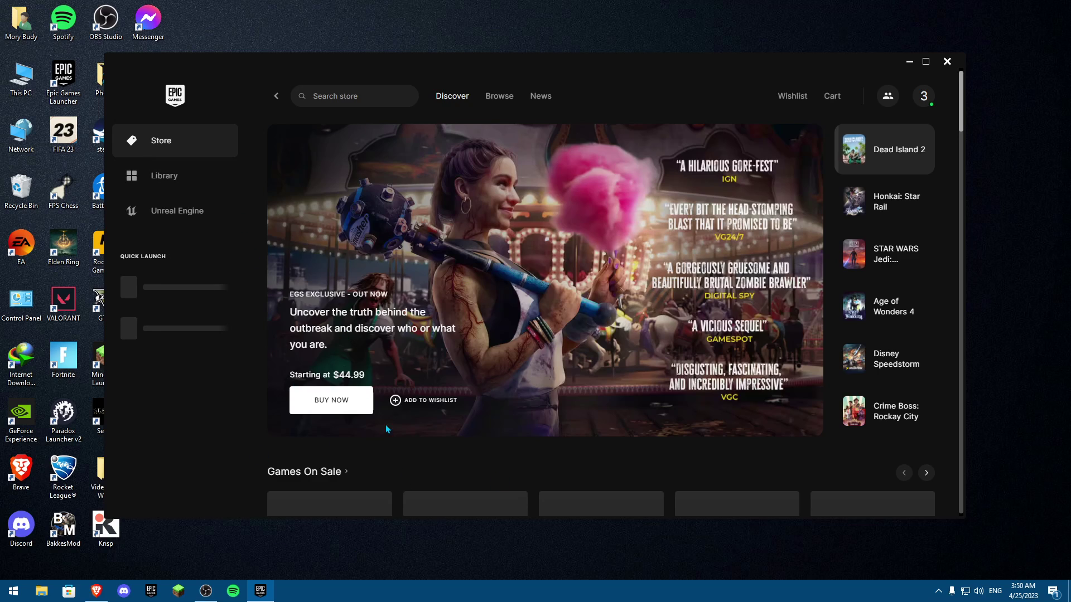
{"action": "left_click", "coordinate": [167, 176]}
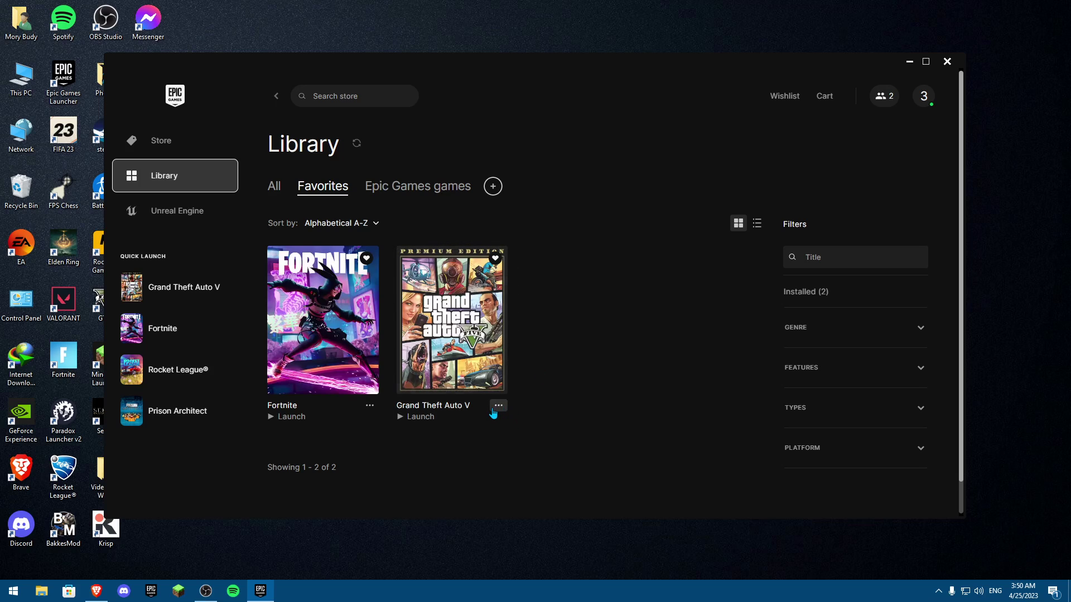
{"action": "left_click", "coordinate": [499, 410]}
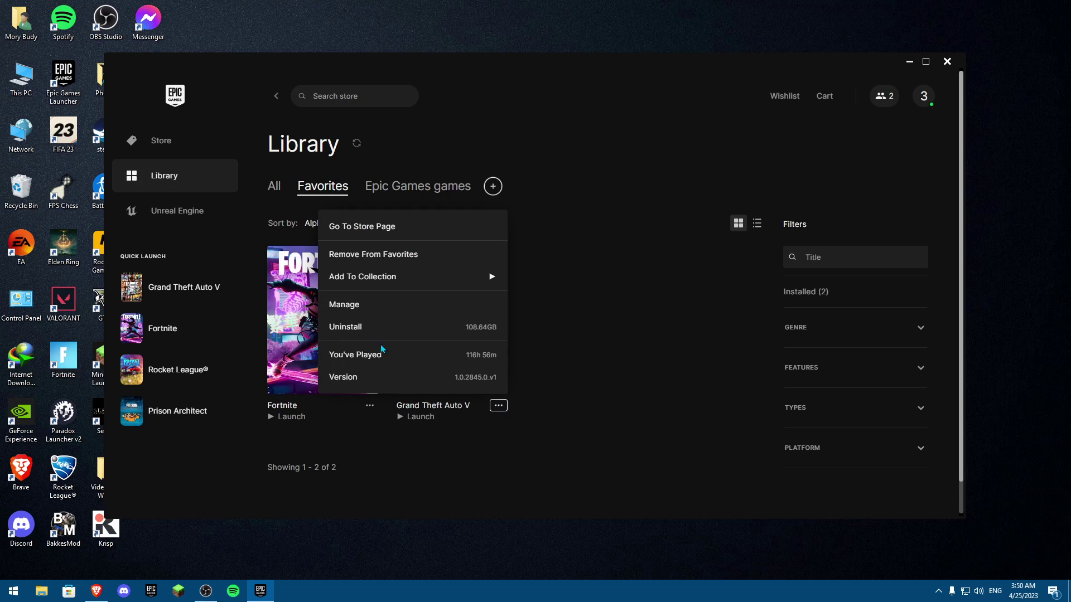
{"action": "left_click", "coordinate": [355, 308]}
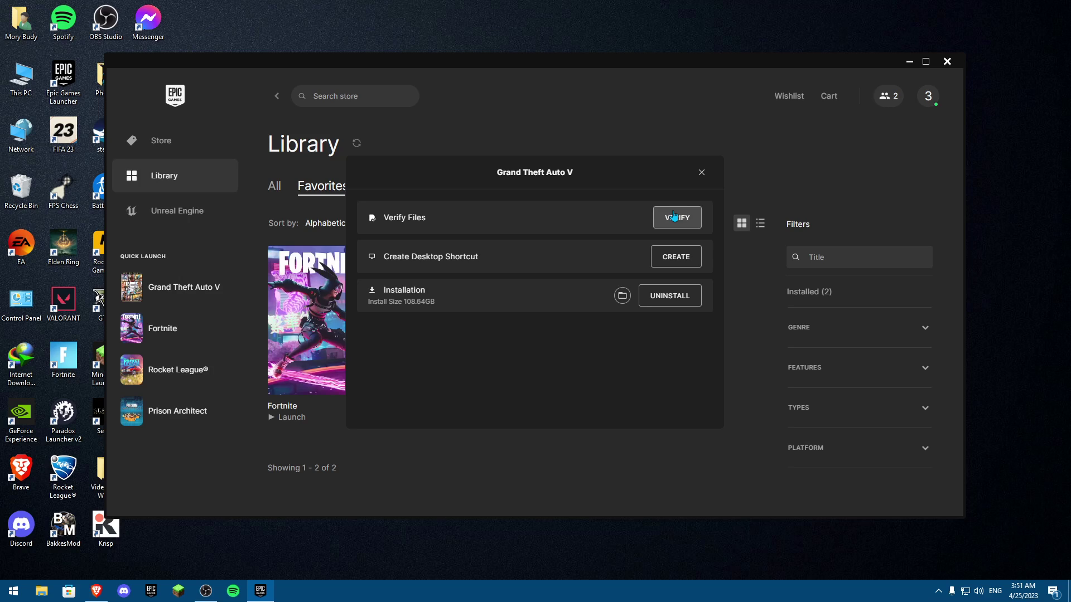
{"action": "left_click", "coordinate": [702, 172]}
{"action": "left_click", "coordinate": [947, 61]}
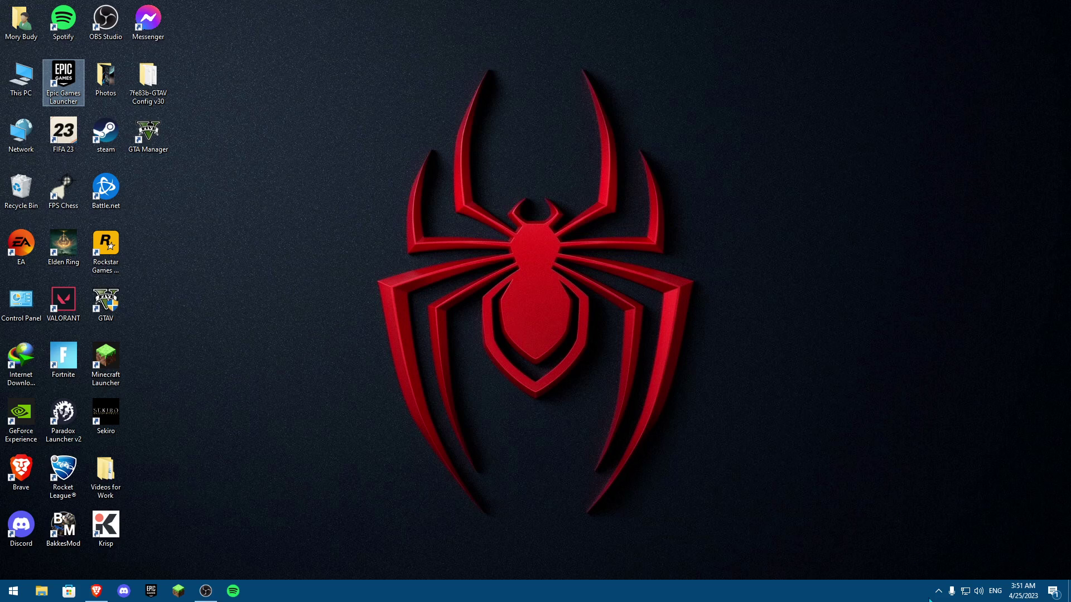
{"action": "left_click", "coordinate": [939, 592]}
{"action": "left_click", "coordinate": [938, 591]}
{"action": "right_click", "coordinate": [665, 394]}
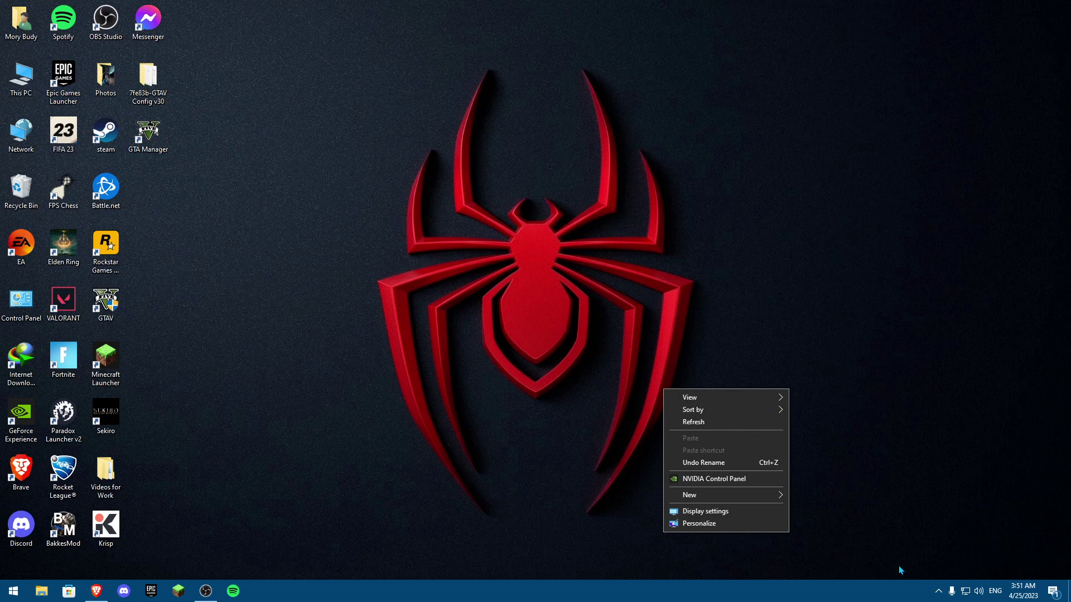
{"action": "left_click", "coordinate": [939, 591]}
{"action": "left_click", "coordinate": [939, 591]}
{"action": "left_click", "coordinate": [470, 382]}
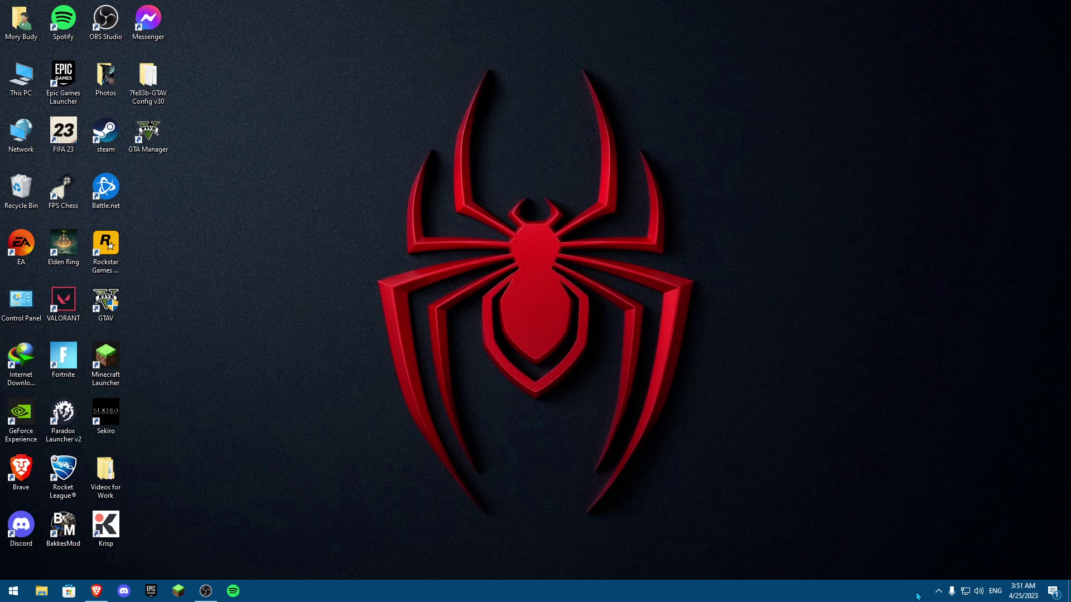
Open the GeForce Experience Drivers page, then close the window and the Krisp popup.
{"action": "left_click", "coordinate": [939, 591]}
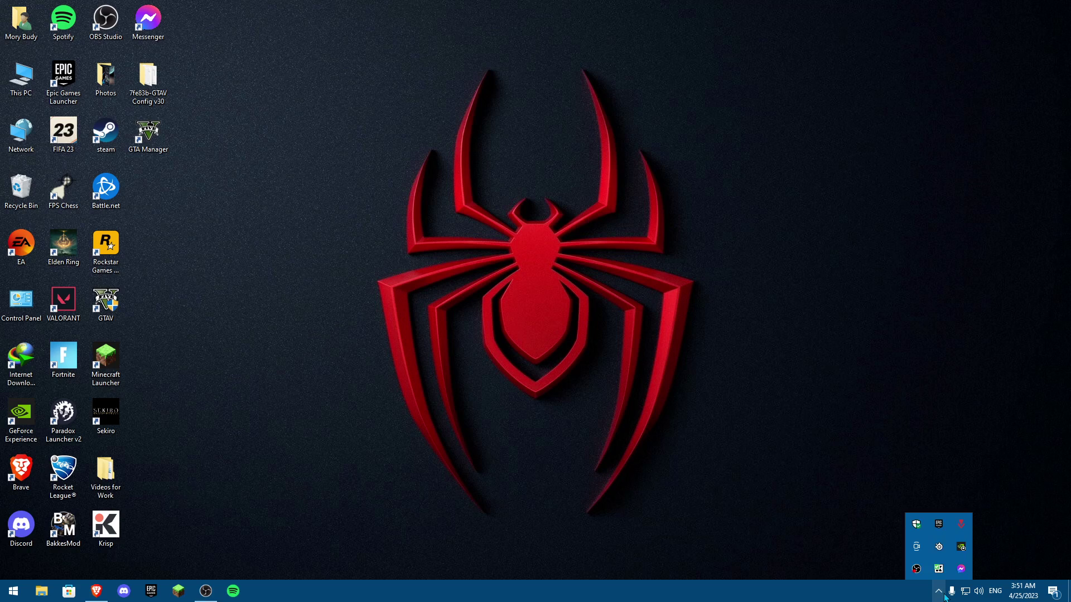
{"action": "left_click", "coordinate": [961, 546]}
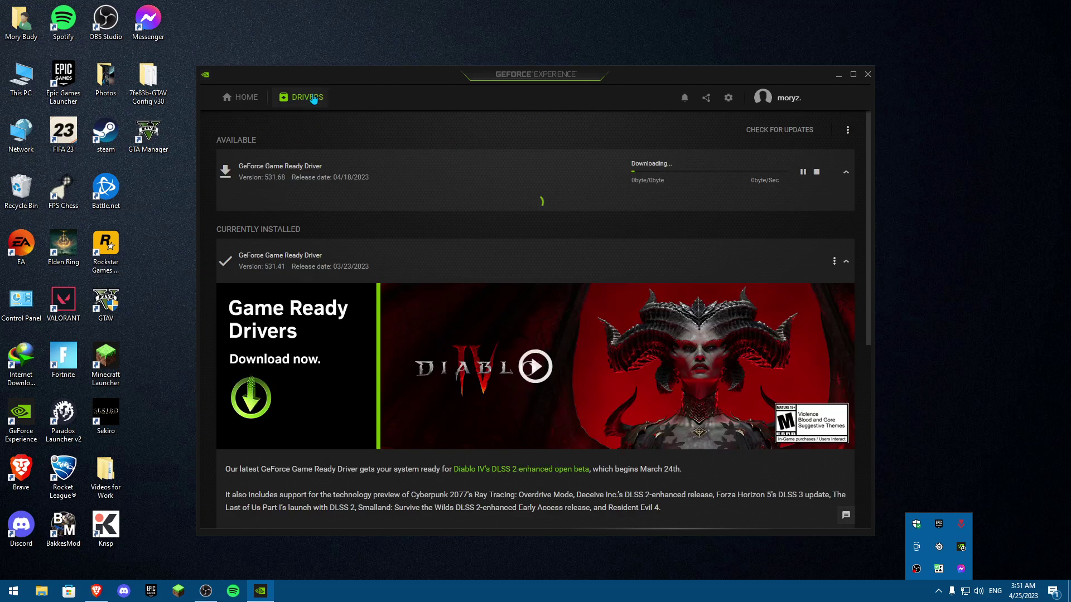
{"action": "left_click", "coordinate": [357, 177]}
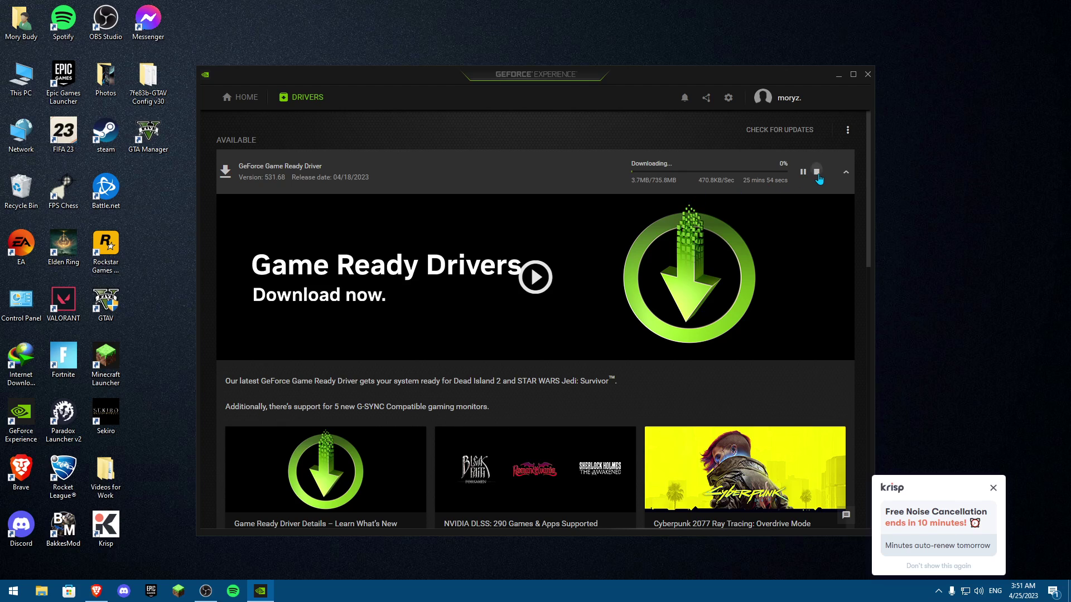
{"action": "left_click", "coordinate": [867, 74]}
{"action": "left_click", "coordinate": [994, 488]}
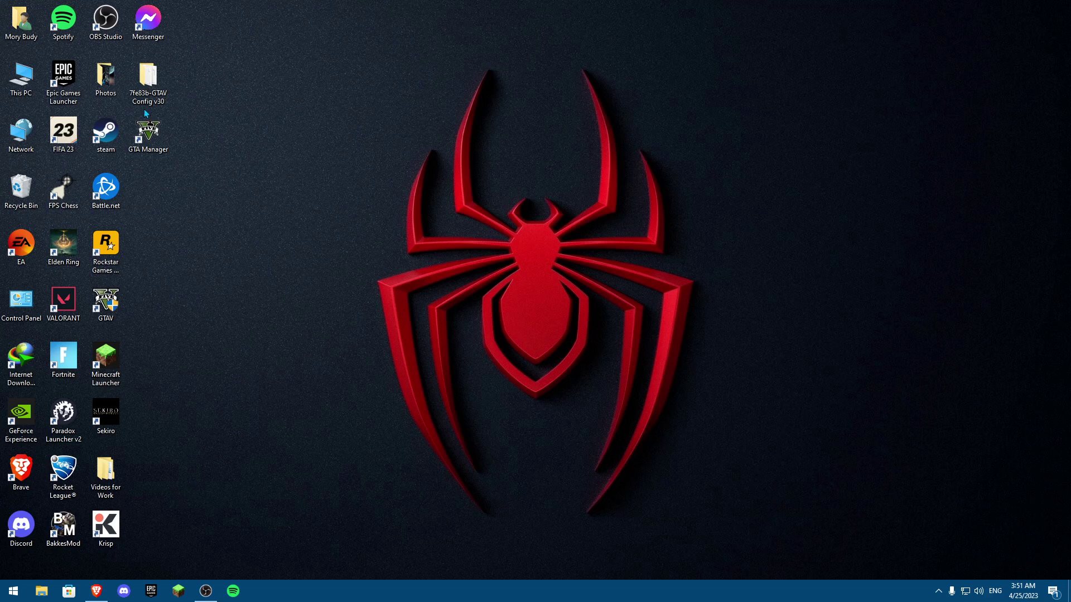
Browse from This PC to the C:\Windows\System32 folder.
{"action": "double_click", "coordinate": [34, 83]}
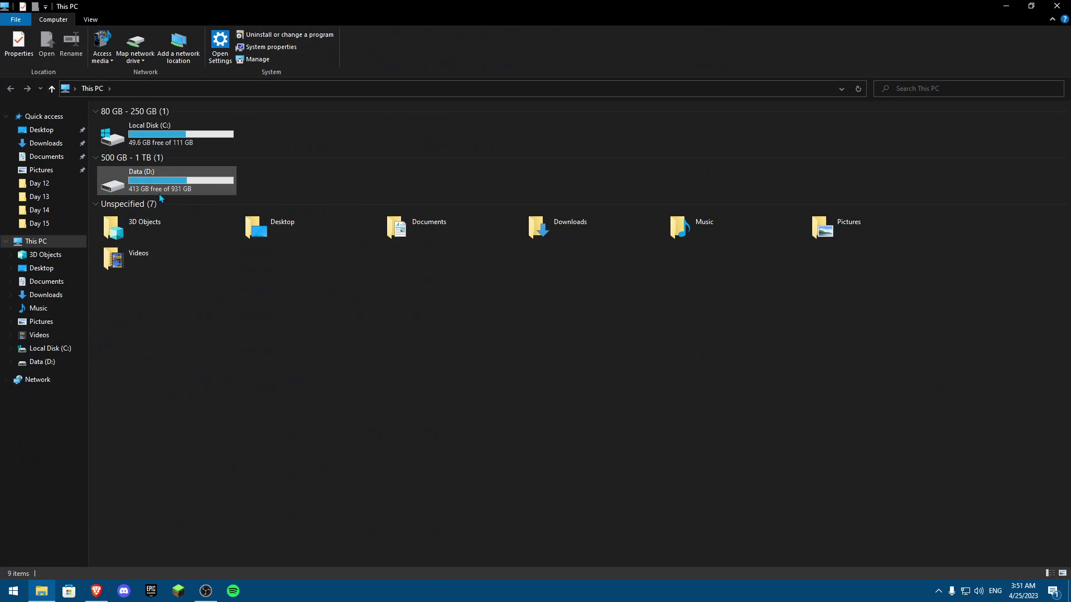
{"action": "double_click", "coordinate": [169, 137]}
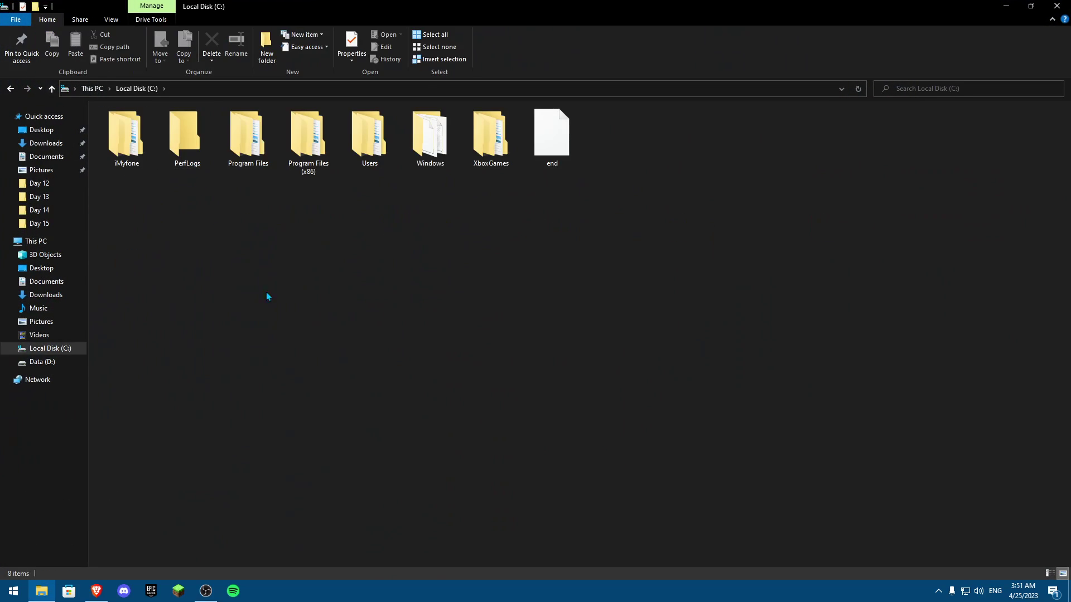
{"action": "double_click", "coordinate": [431, 146]}
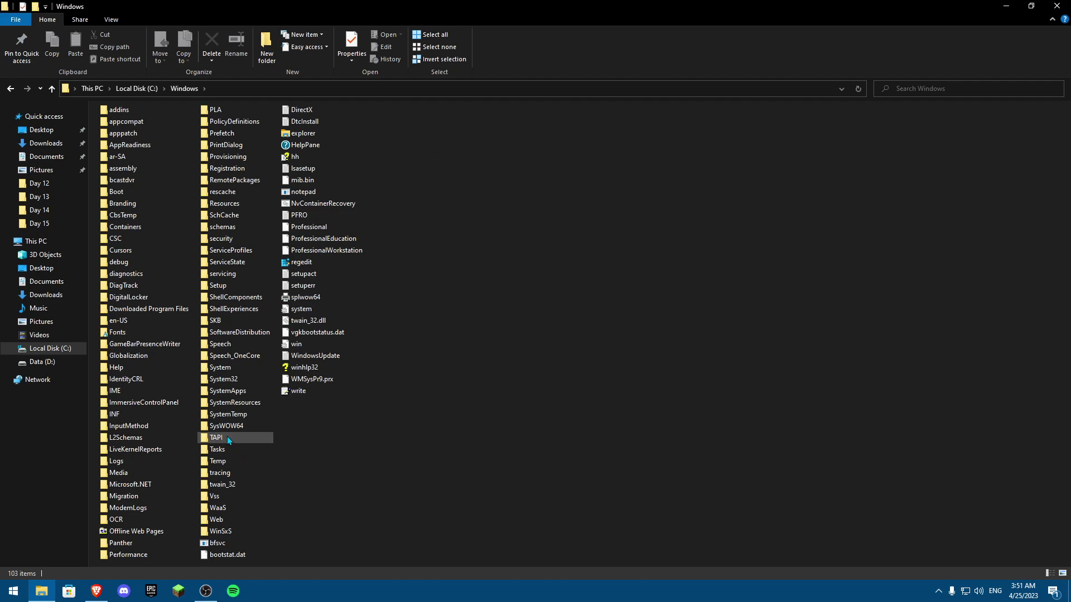
{"action": "double_click", "coordinate": [223, 380]}
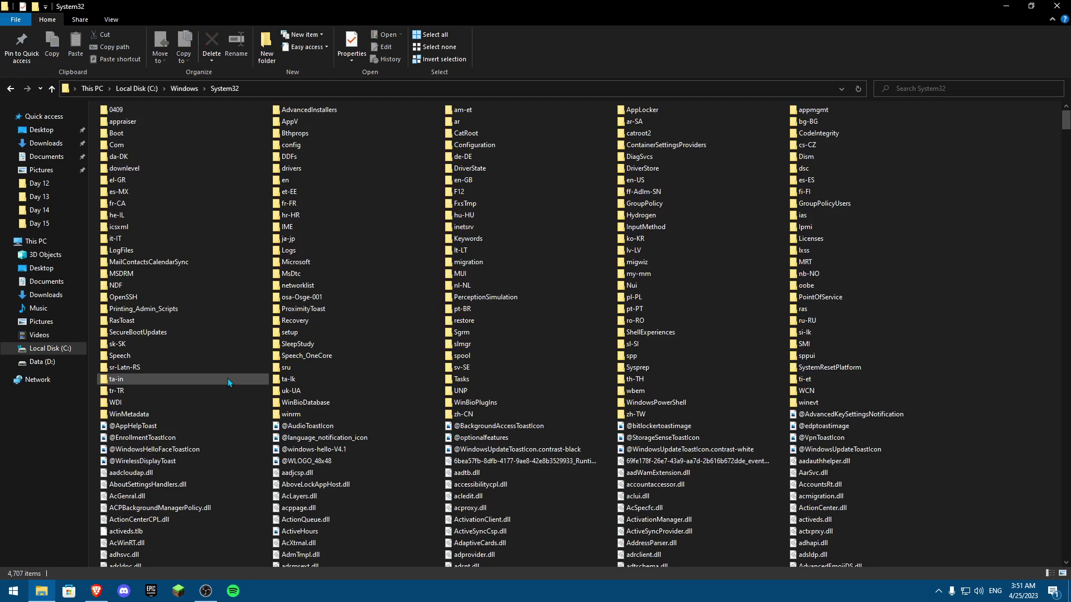
Enter dininput8.dll as the System32 search term.
{"action": "left_click", "coordinate": [917, 88]}
{"action": "type", "text": "din"}
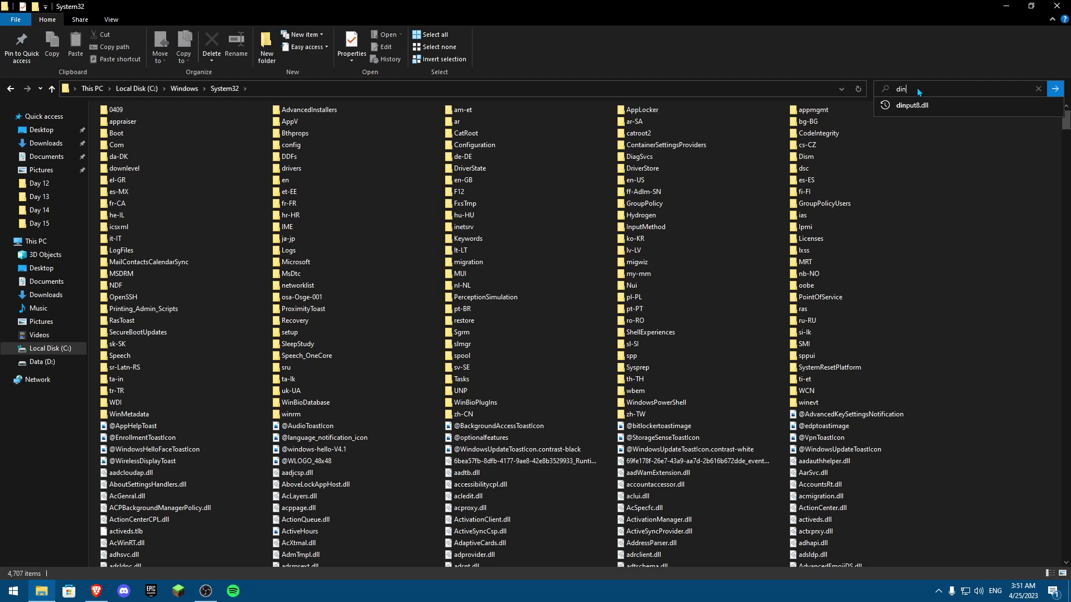
{"action": "type", "text": "input8"}
{"action": "key", "text": "BackSpace"}
{"action": "key", "text": "BackSpace"}
{"action": "type", "text": "8.dll"}
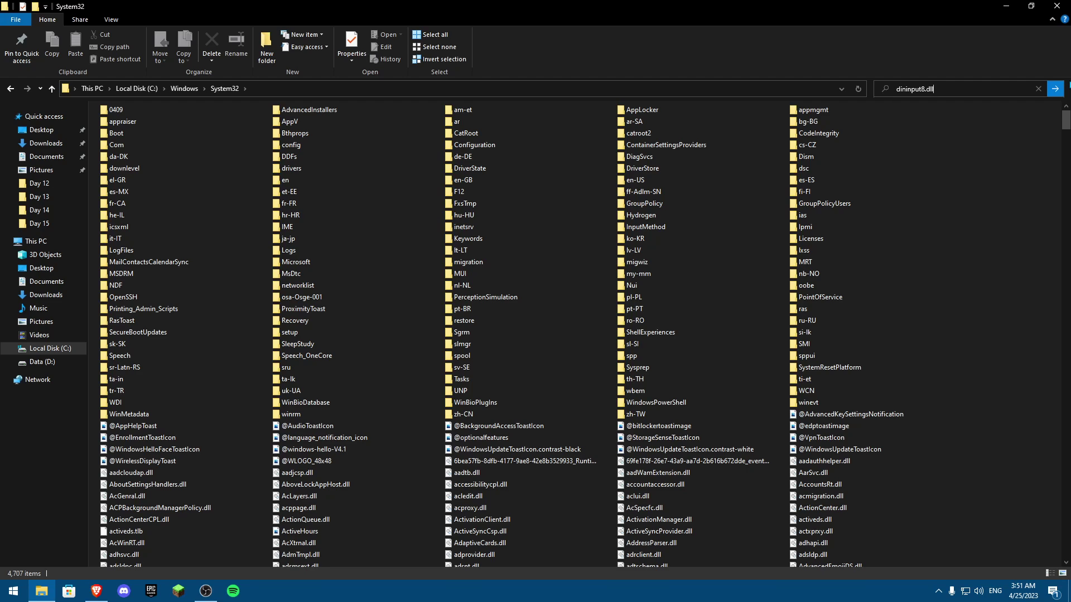
Correct the System32 search to dinput8.dll and run it.
{"action": "left_click", "coordinate": [1054, 91]}
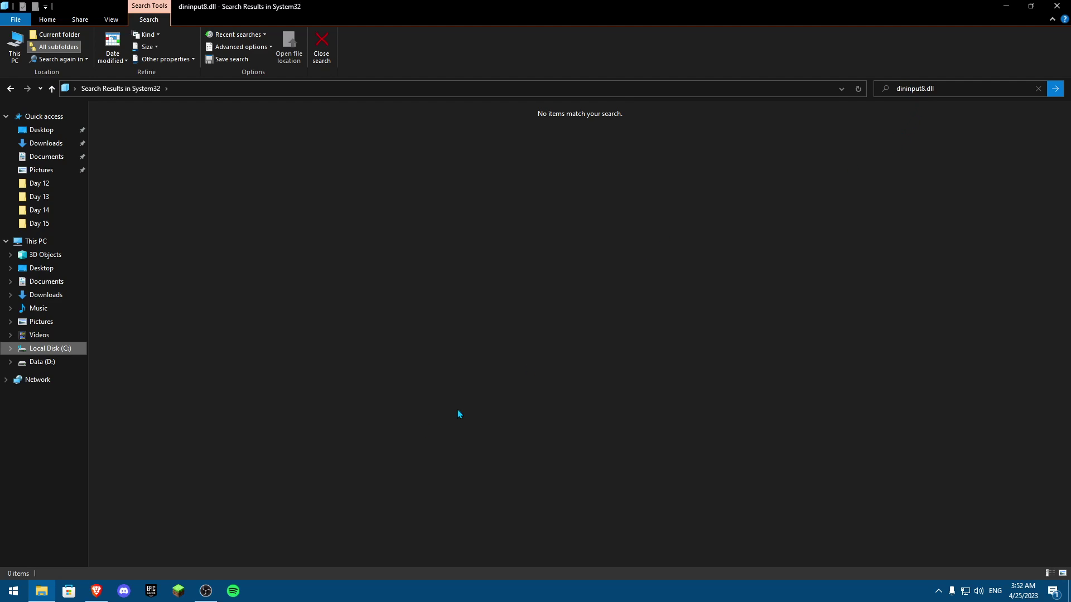
{"action": "left_click", "coordinate": [980, 89]}
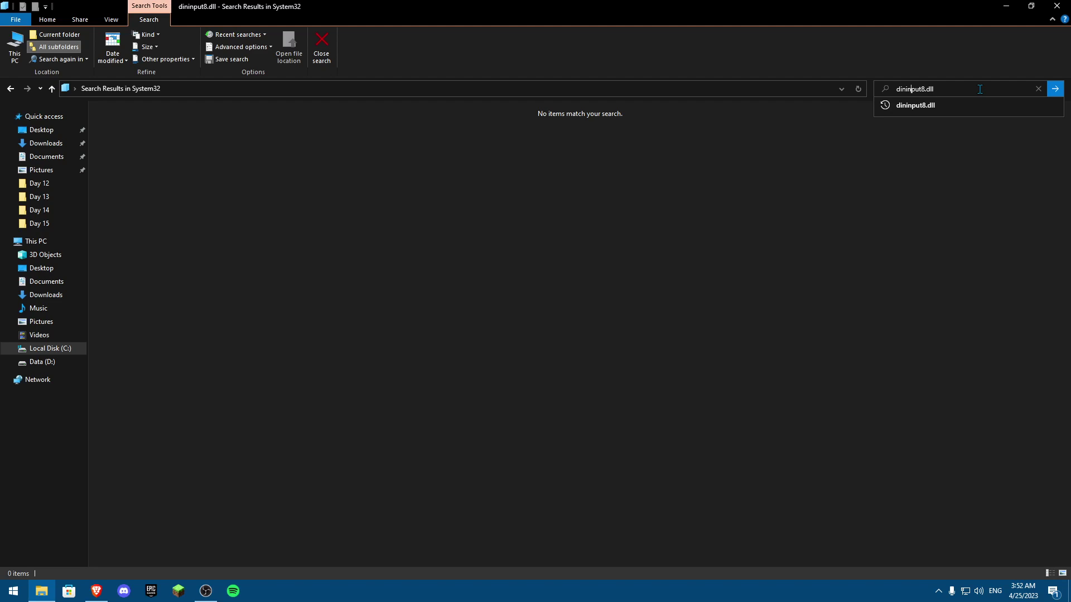
{"action": "key", "text": "BackSpace"}
{"action": "key", "text": "BackSpace"}
{"action": "left_click", "coordinate": [920, 115]}
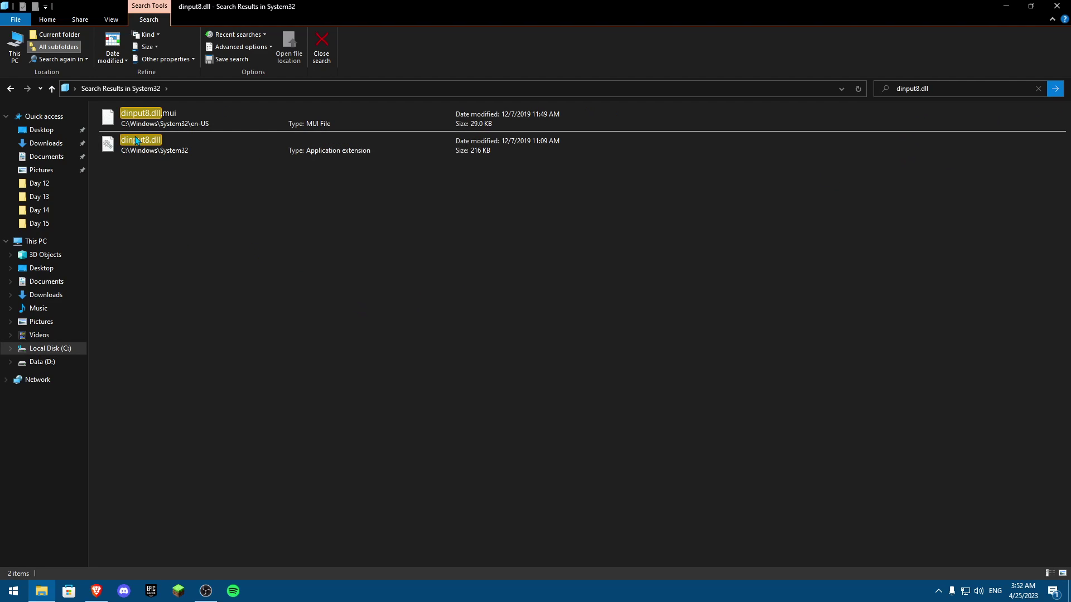
Copy both results, dinput8.dll and dinput8.dll.mui.
{"action": "left_click_drag", "start_coordinate": [179, 221], "coordinate": [178, 112]}
{"action": "right_click", "coordinate": [178, 111]}
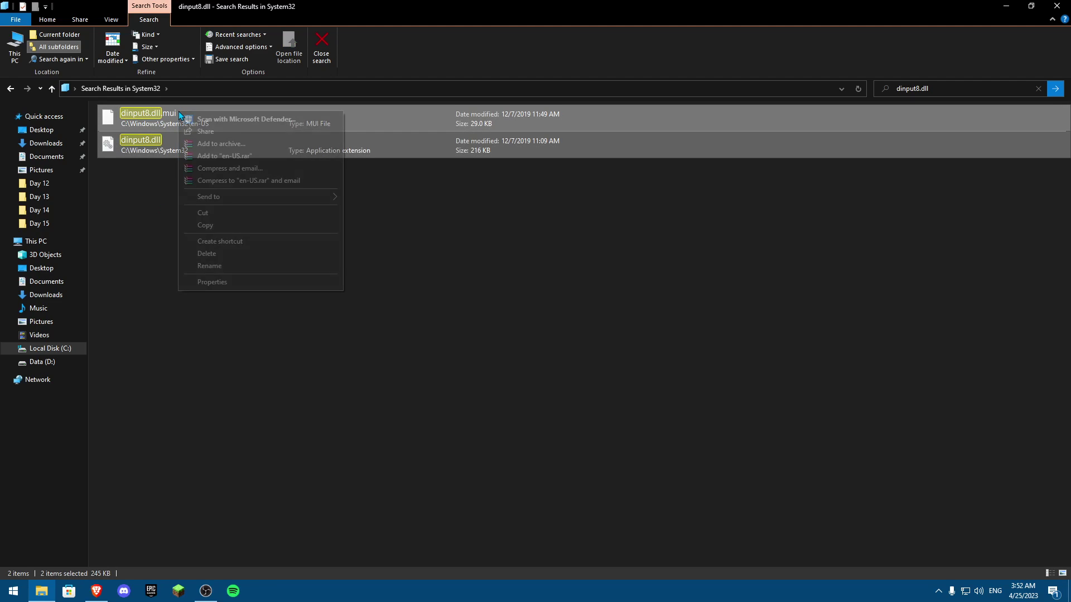
{"action": "left_click", "coordinate": [205, 225]}
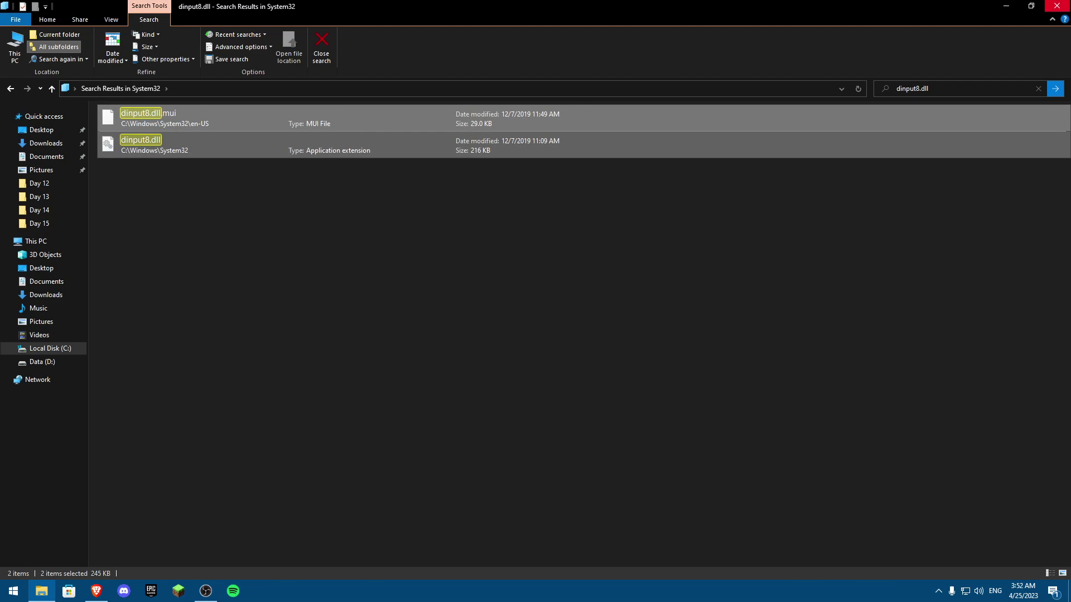
Open the GTAV install folder on Data (D:) from the desktop shortcut's file location.
{"action": "key", "text": "super+d"}
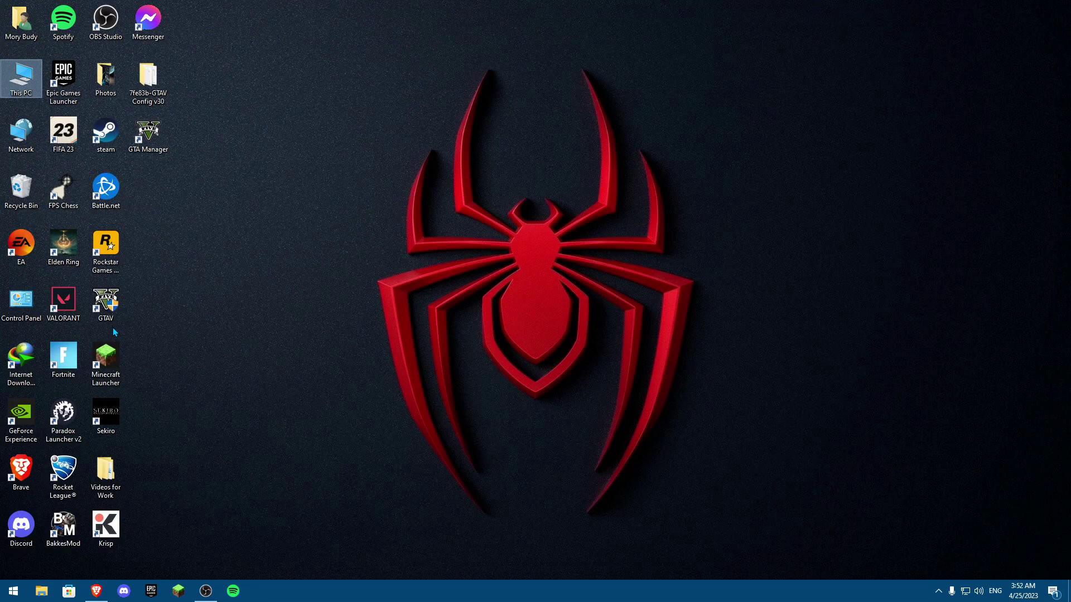
{"action": "left_click", "coordinate": [109, 318]}
{"action": "right_click", "coordinate": [109, 318]}
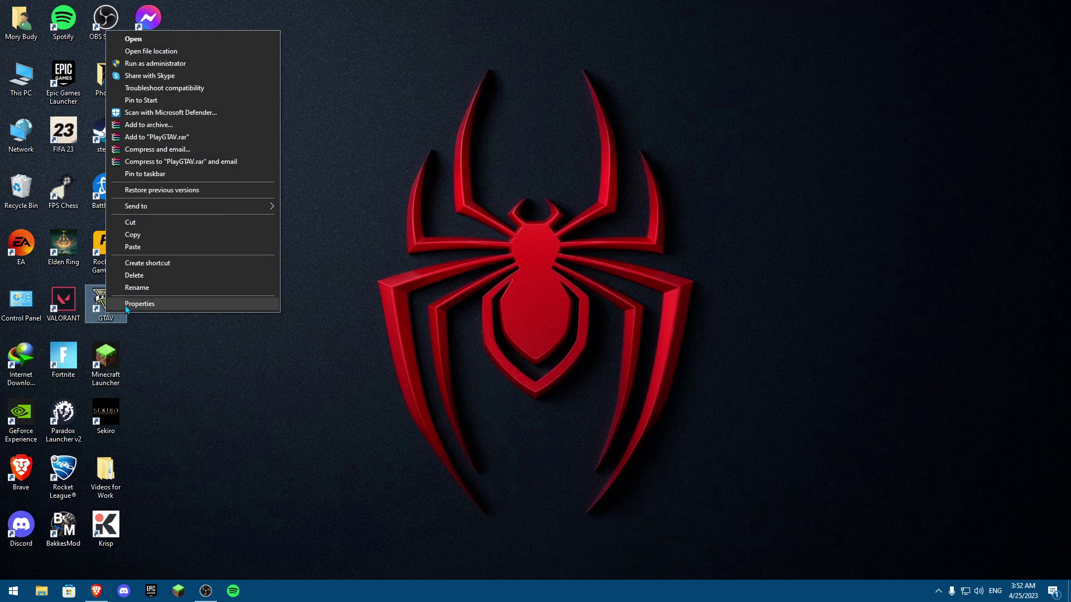
{"action": "left_click", "coordinate": [126, 307]}
{"action": "left_click", "coordinate": [303, 280]}
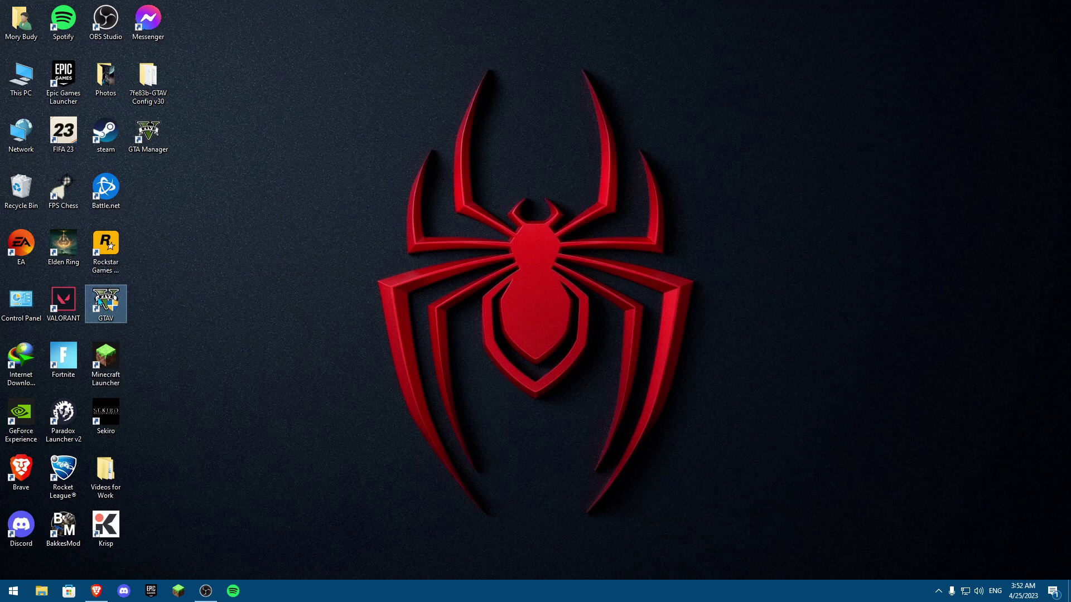
{"action": "right_click", "coordinate": [113, 288]}
{"action": "left_click", "coordinate": [144, 318]}
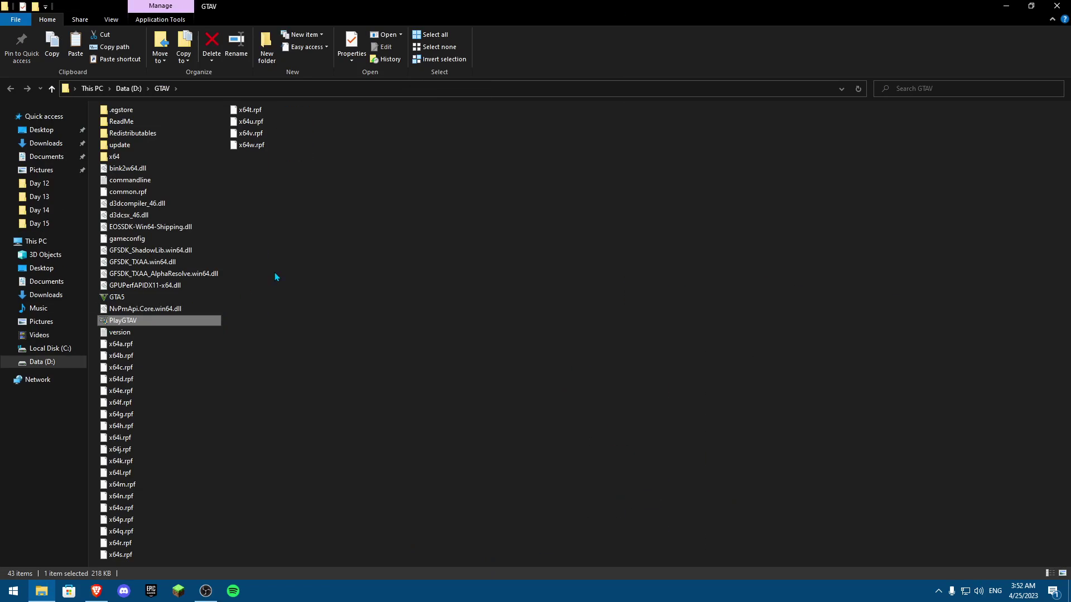
Paste dinput8.dll and dinput8.dll.mui into the GTAV folder.
{"action": "right_click", "coordinate": [447, 246]}
{"action": "left_click", "coordinate": [482, 328]}
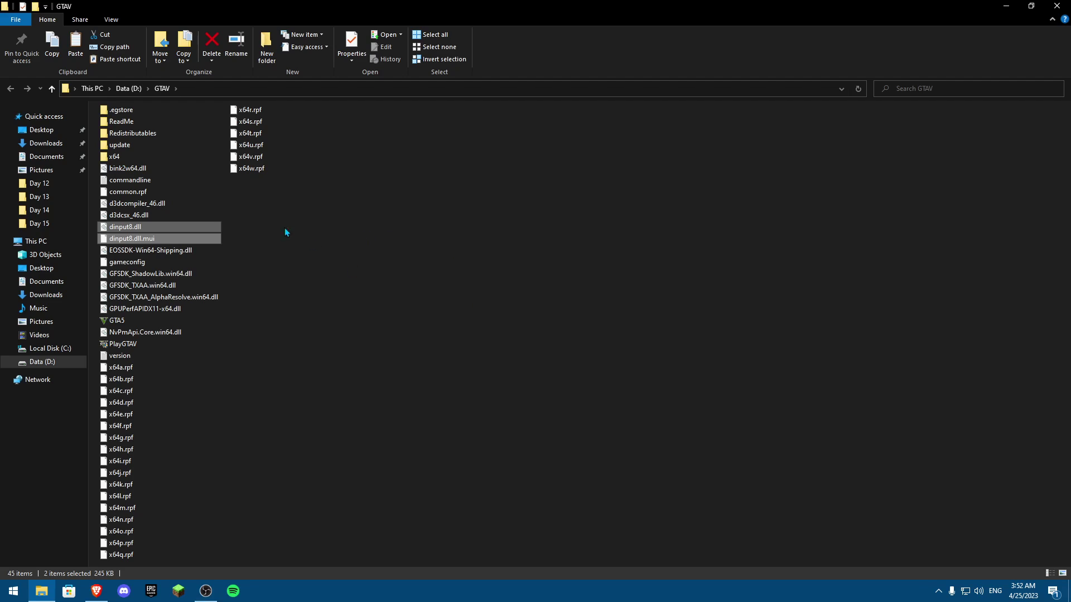
{"action": "left_click", "coordinate": [125, 345]}
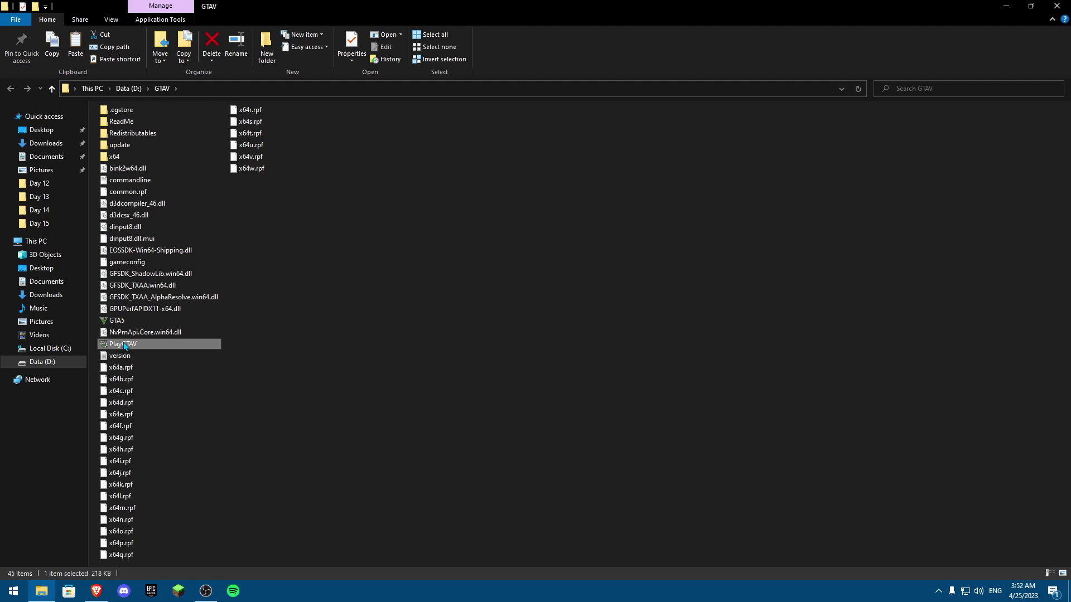
Set PlayGTAV for all users to Windows 7 mode, no fullscreen optimizations, run as administrator.
{"action": "right_click", "coordinate": [135, 345]}
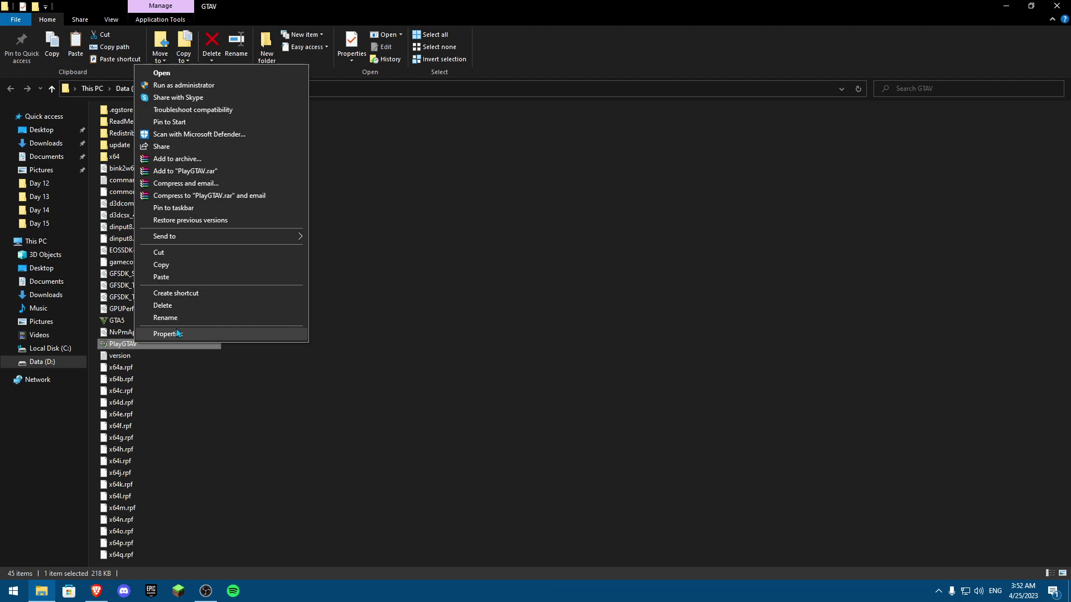
{"action": "left_click", "coordinate": [177, 333]}
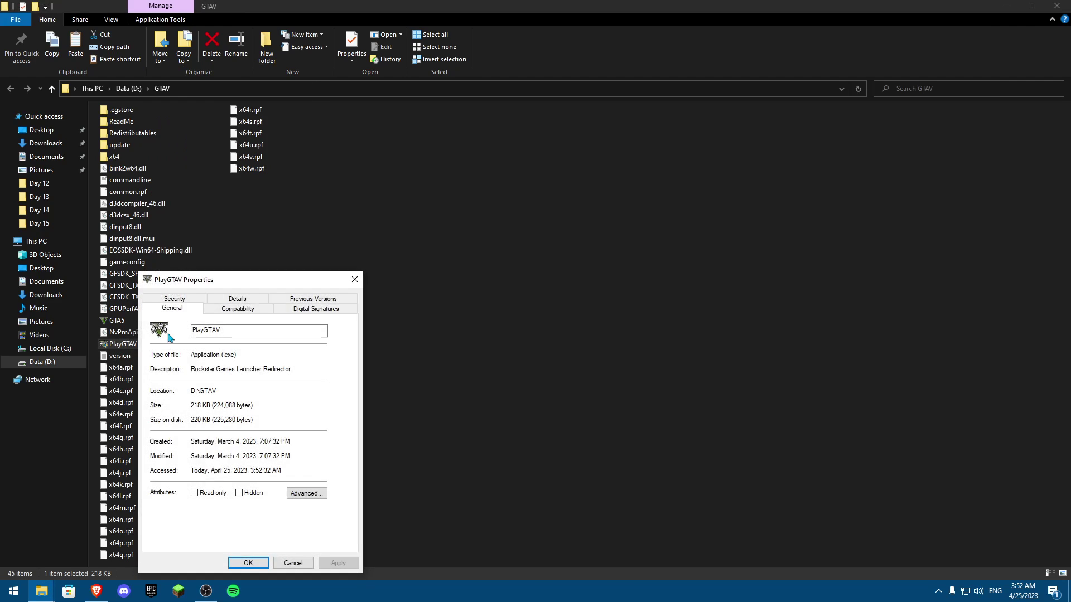
{"action": "left_click", "coordinate": [243, 315]}
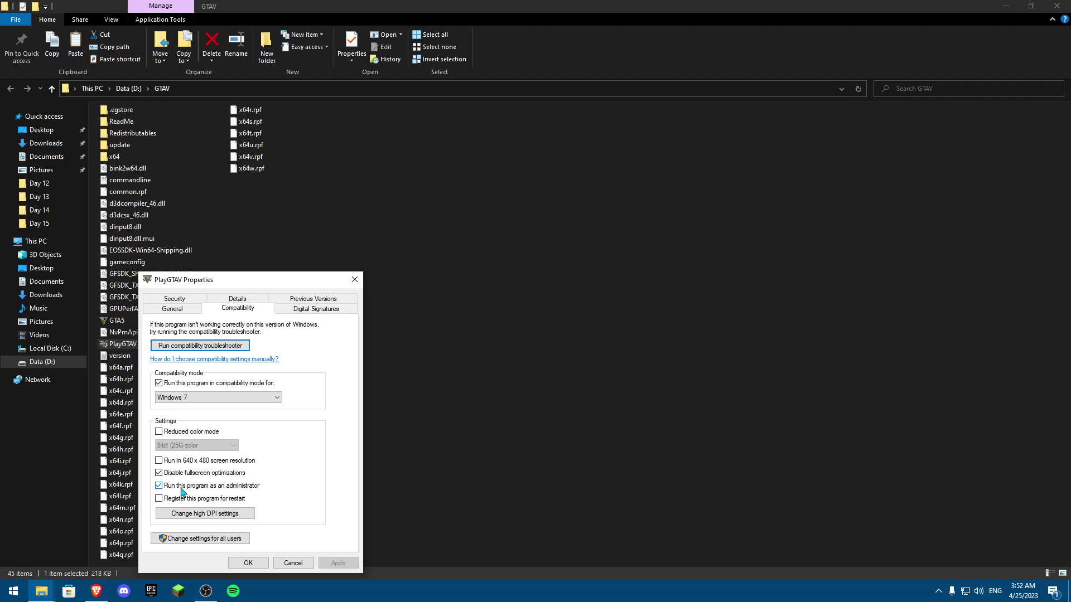
{"action": "left_click", "coordinate": [201, 540]}
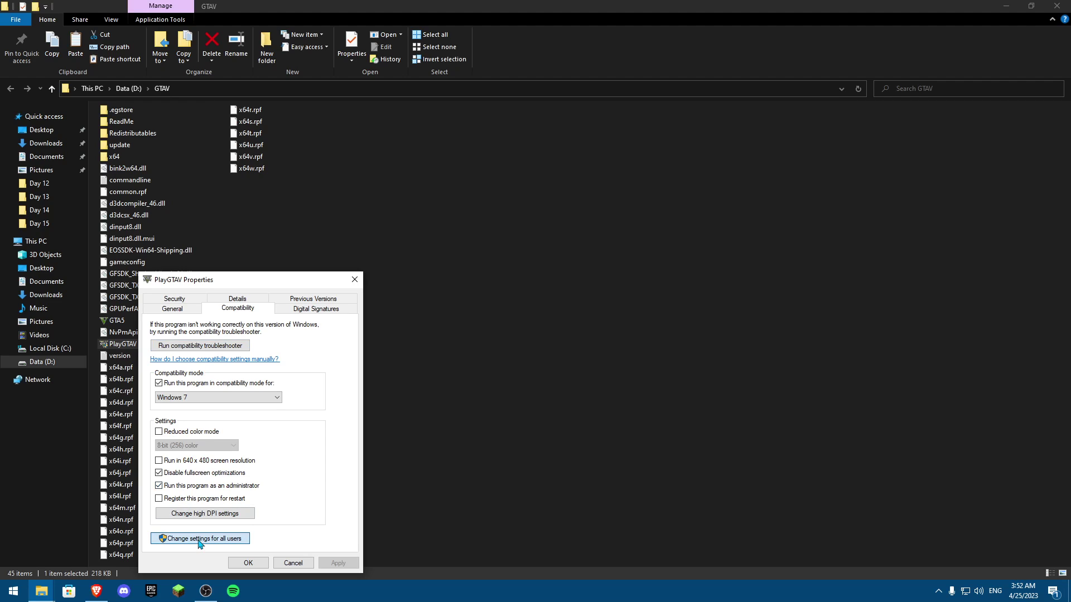
{"action": "left_click", "coordinate": [178, 403]}
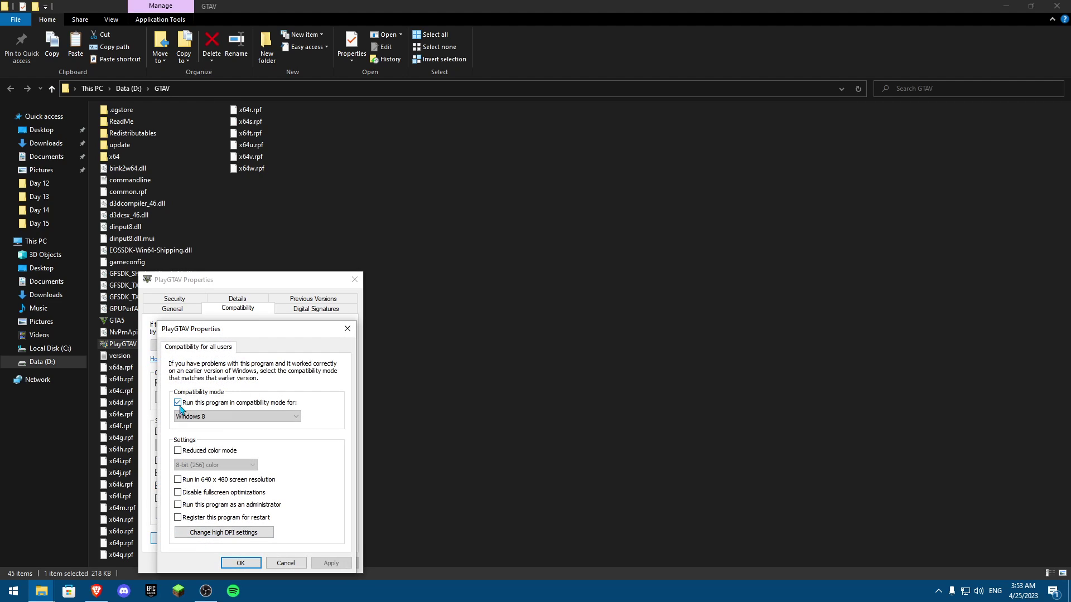
{"action": "left_click", "coordinate": [190, 417]}
{"action": "left_click", "coordinate": [207, 477]}
{"action": "left_click", "coordinate": [179, 492]}
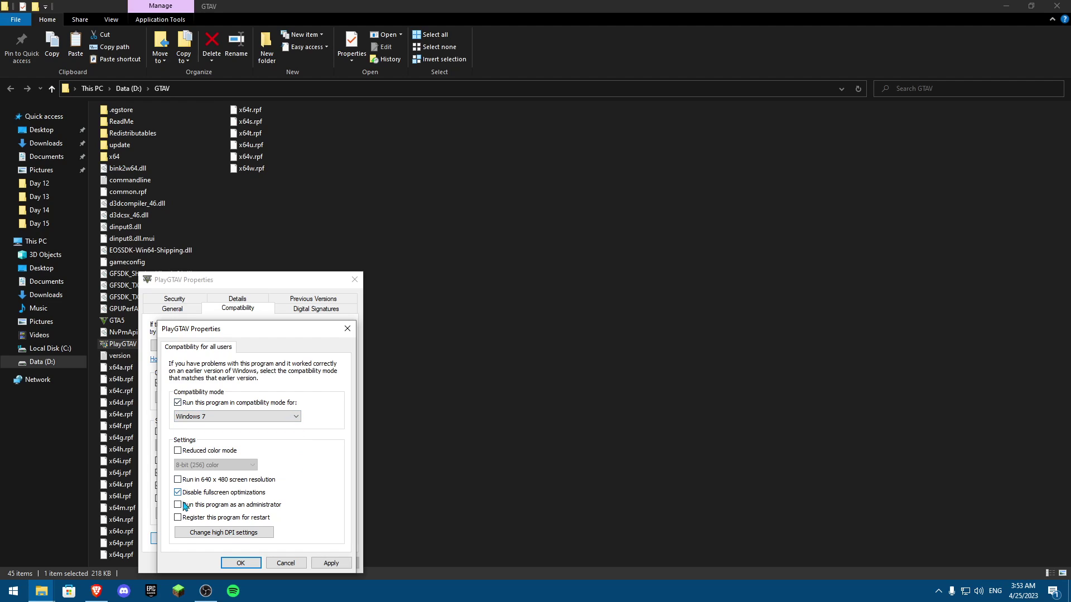
{"action": "left_click", "coordinate": [179, 505]}
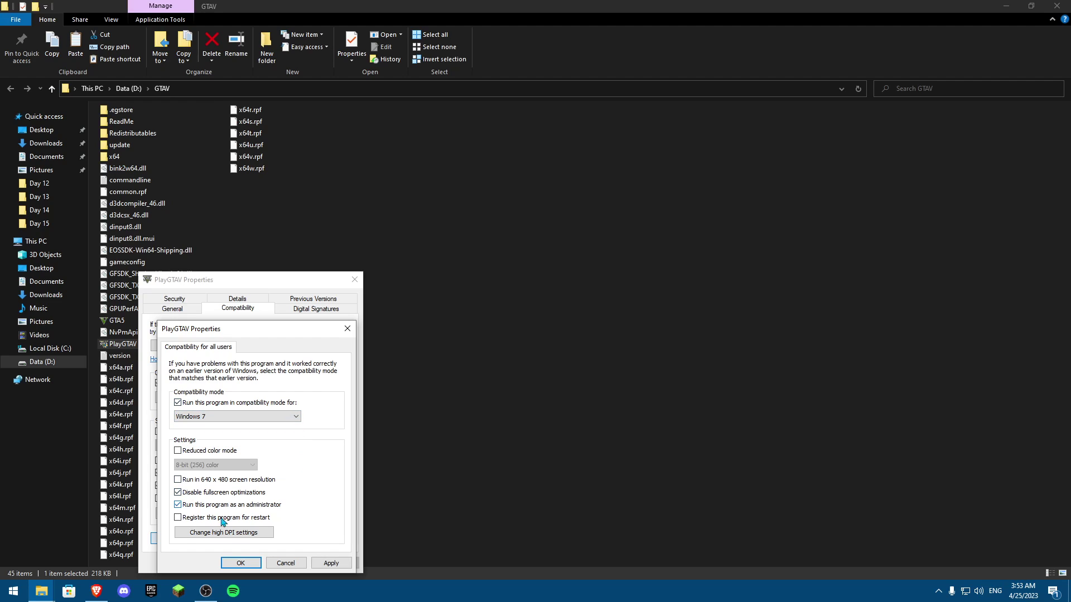
{"action": "left_click", "coordinate": [241, 563]}
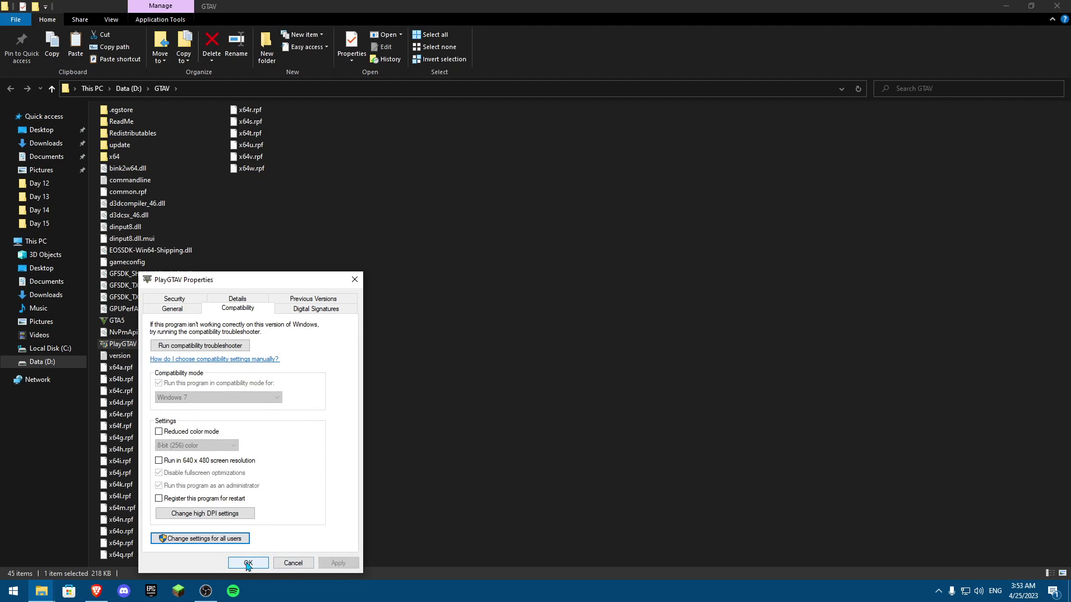